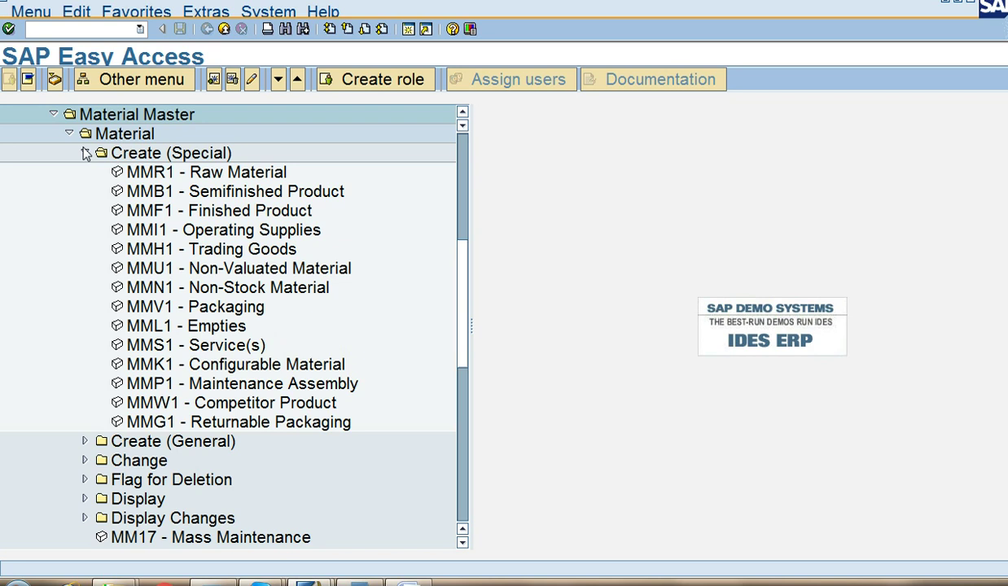
Collapse the Material Master and Logistics folders in the menu tree
left_click(54, 114)
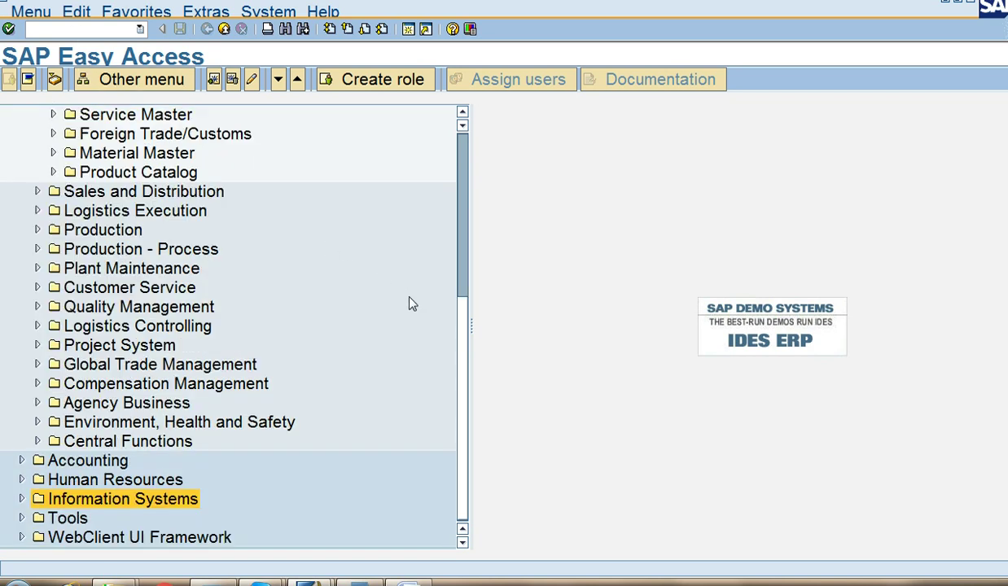
scroll(464, 344, "up", 5)
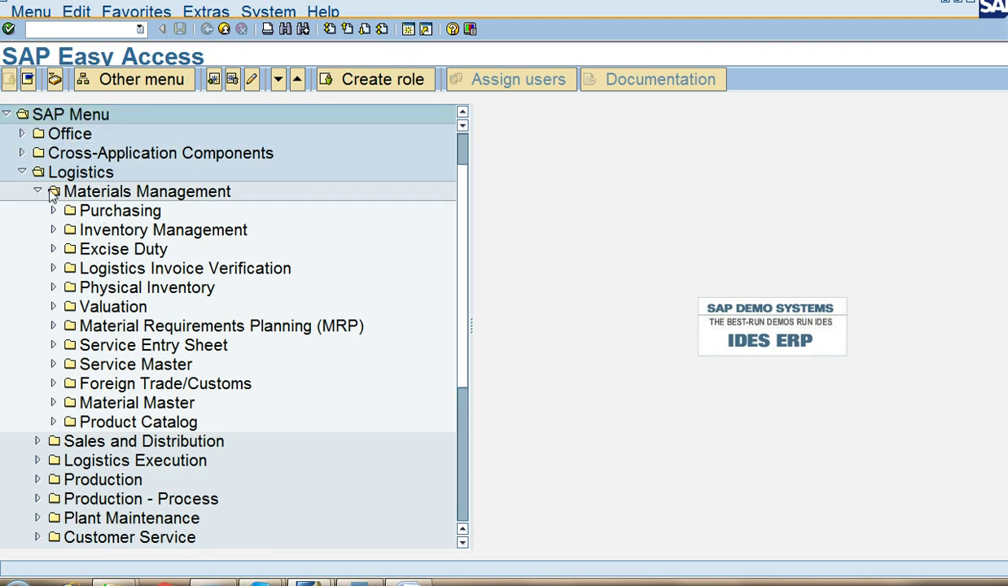
left_click(21, 172)
Start transaction mmr1 to create a raw material
left_click(73, 31)
type("mmr")
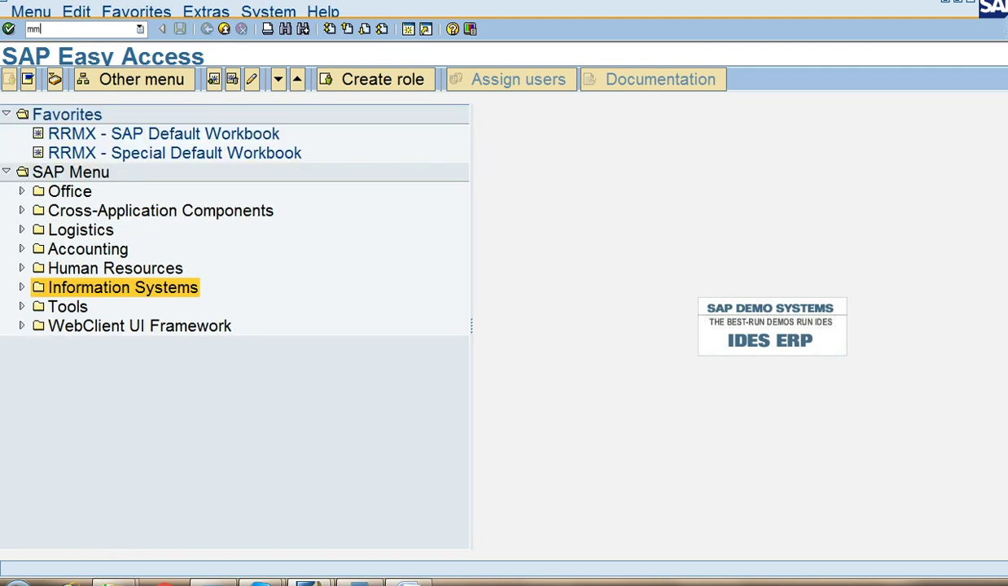
type("1")
key("Return")
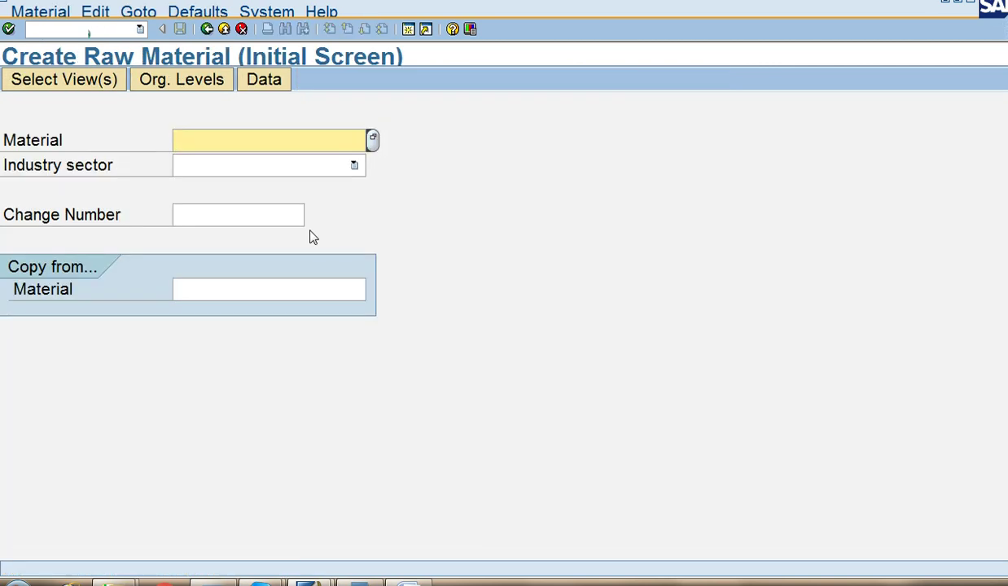
Choose Beverage as the industry sector and continue to the view selection
left_click(333, 169)
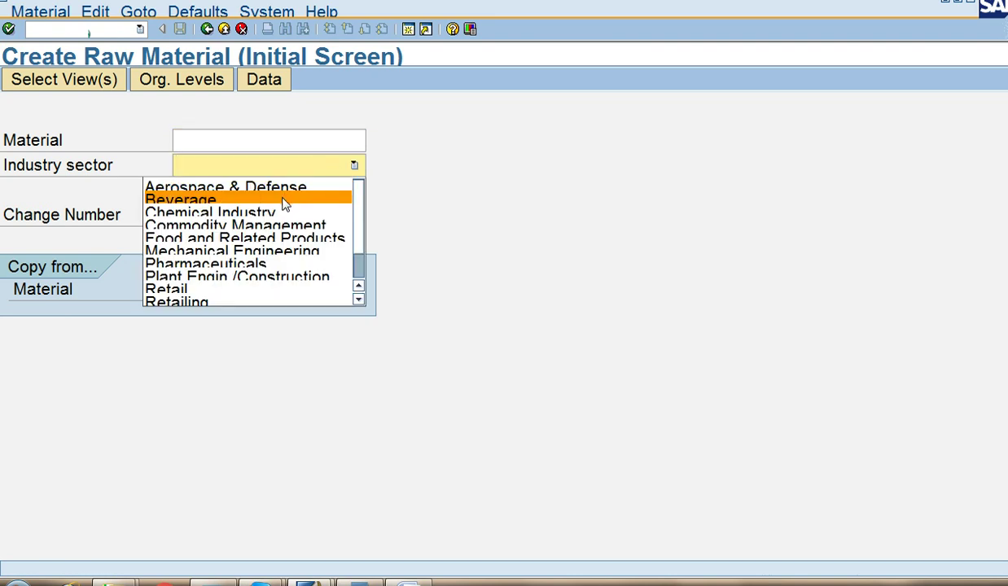
left_click(315, 202)
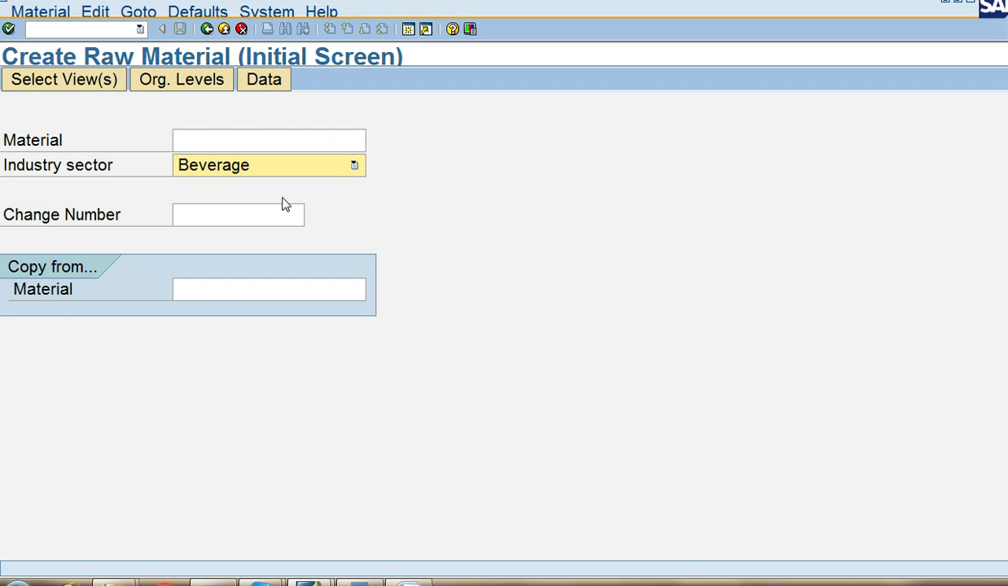
key("Return")
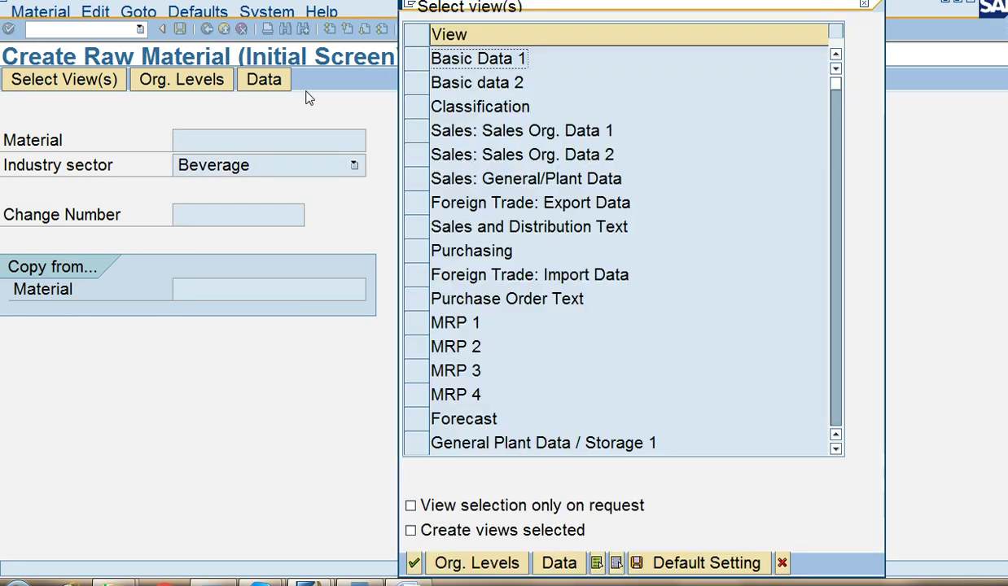
Select the Basic Data 1 view and open it for the new raw material
left_click(417, 60)
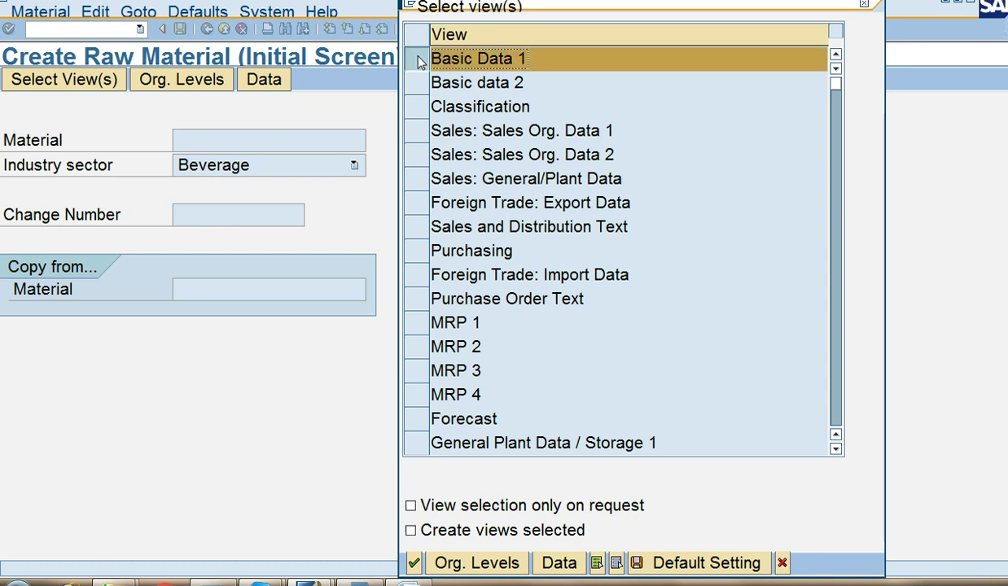
left_click(418, 61)
left_click(417, 61)
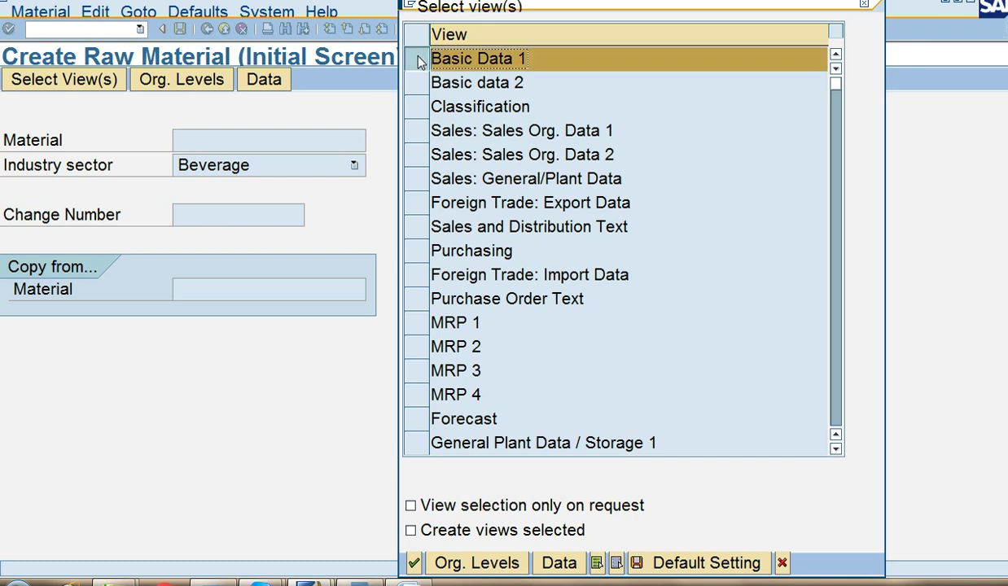
left_click(418, 61)
left_click(418, 61)
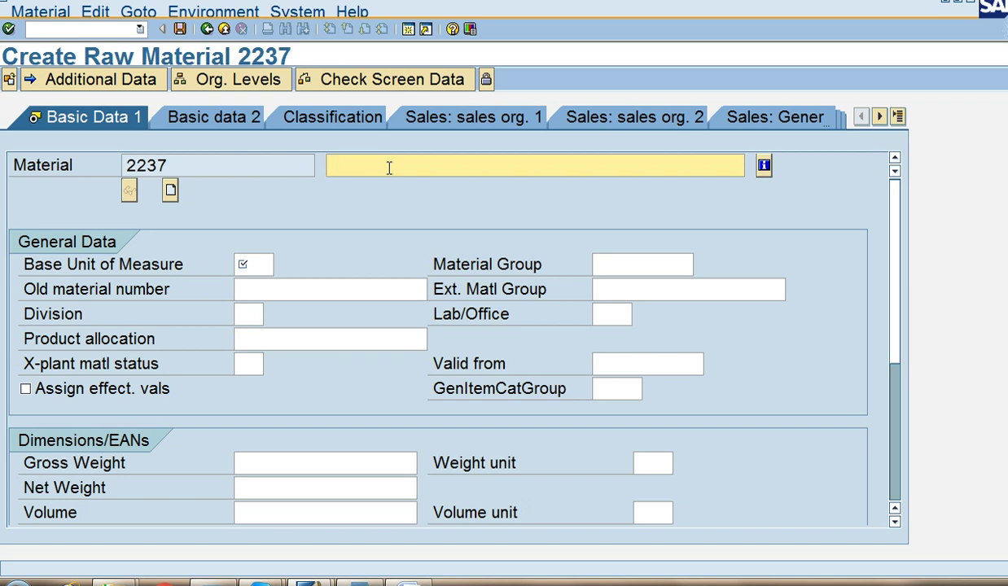
Enter Bottle 600 ML as the material description
type("b")
key("Down")
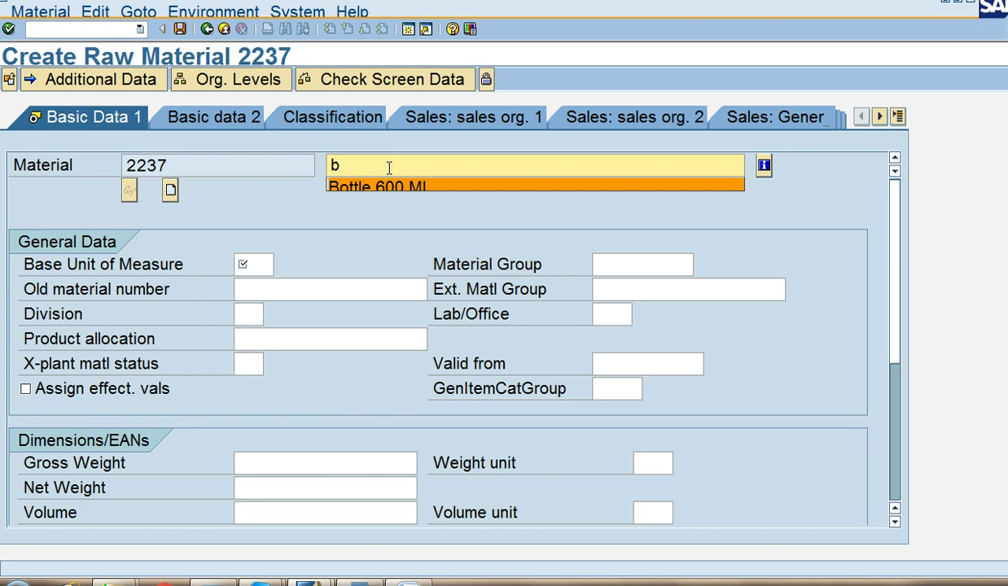
key("Return")
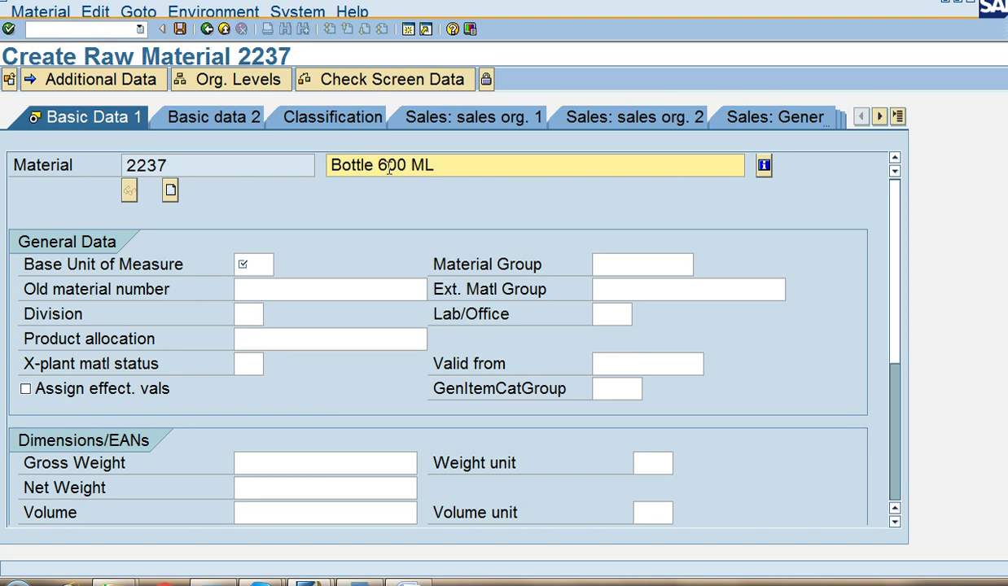
Replace the material description with Empty Bottle 600 ml
left_click(330, 164)
type("EMP")
key("BackSpace")
key("BackSpace")
type("mp")
type("ty bo")
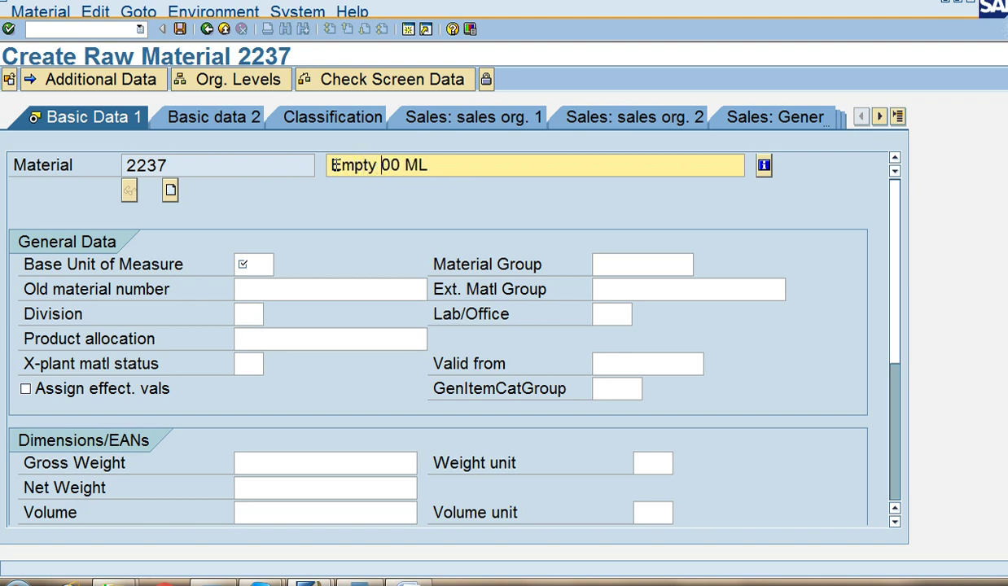
key("BackSpace")
key("BackSpace")
type("BO")
key("BackSpace")
type("o")
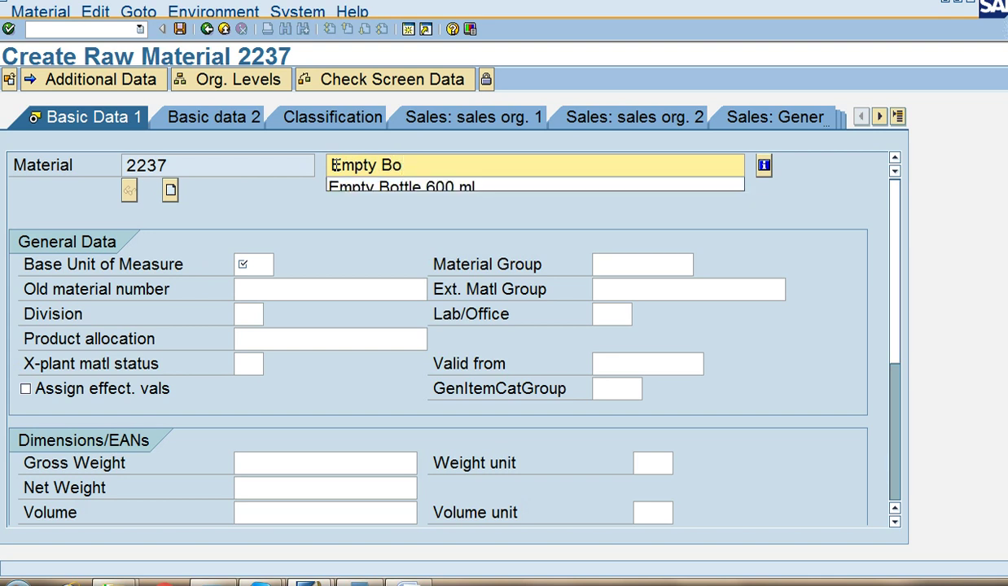
left_click(367, 186)
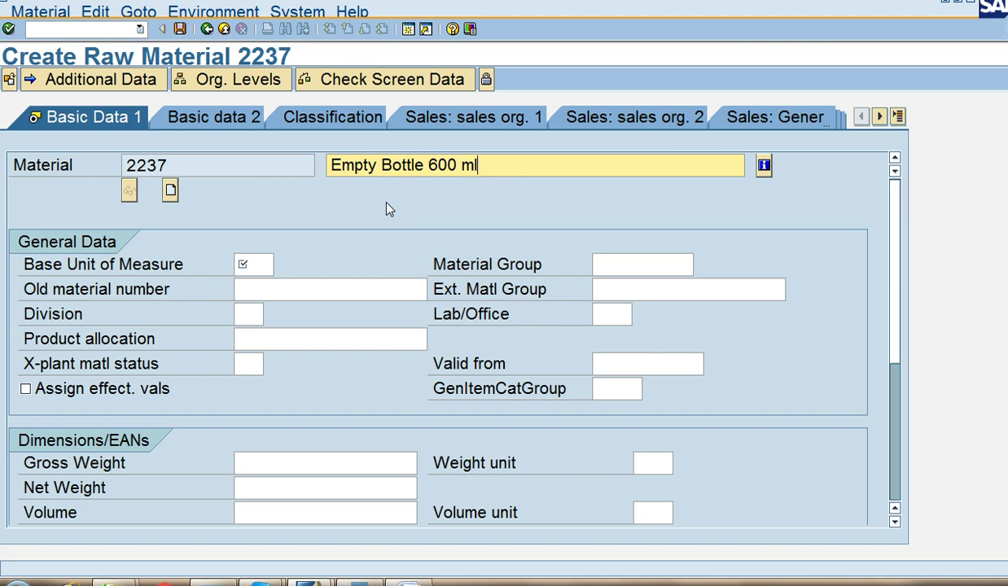
Set the base unit of measure to ea
left_click(261, 267)
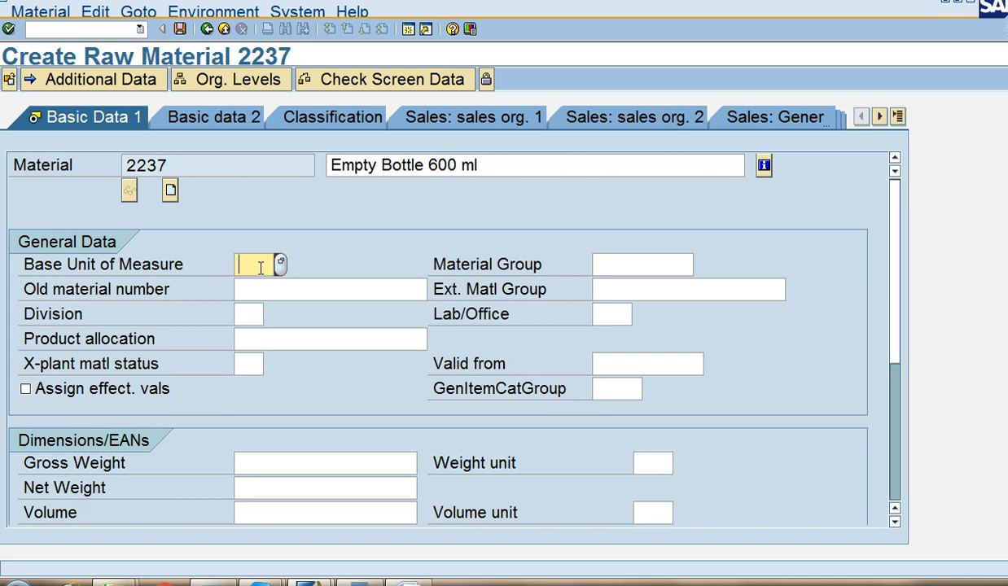
type("e")
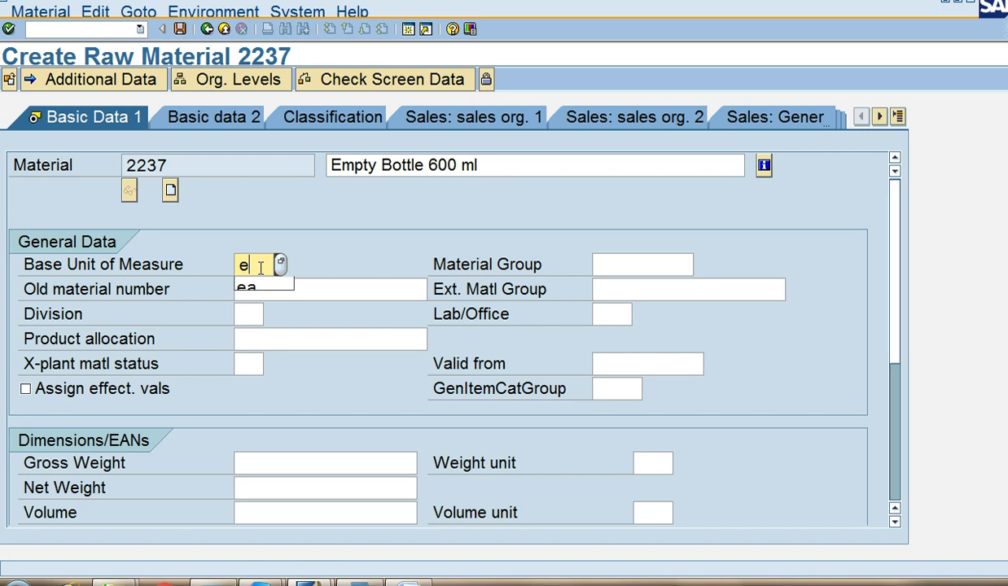
key("Down")
key("Return")
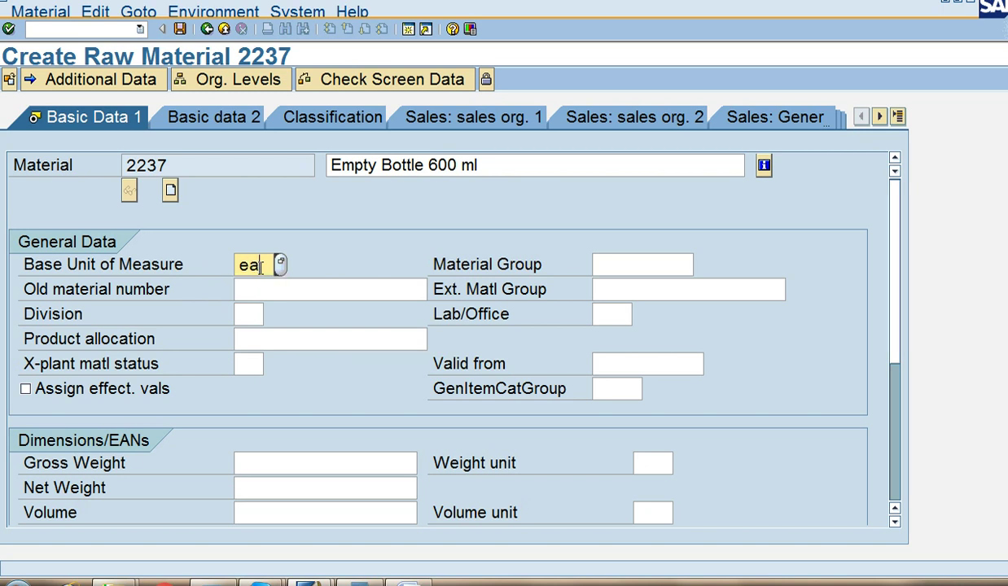
Find and assign material group 00807 (Bottles), and set the division to df
left_click(607, 262)
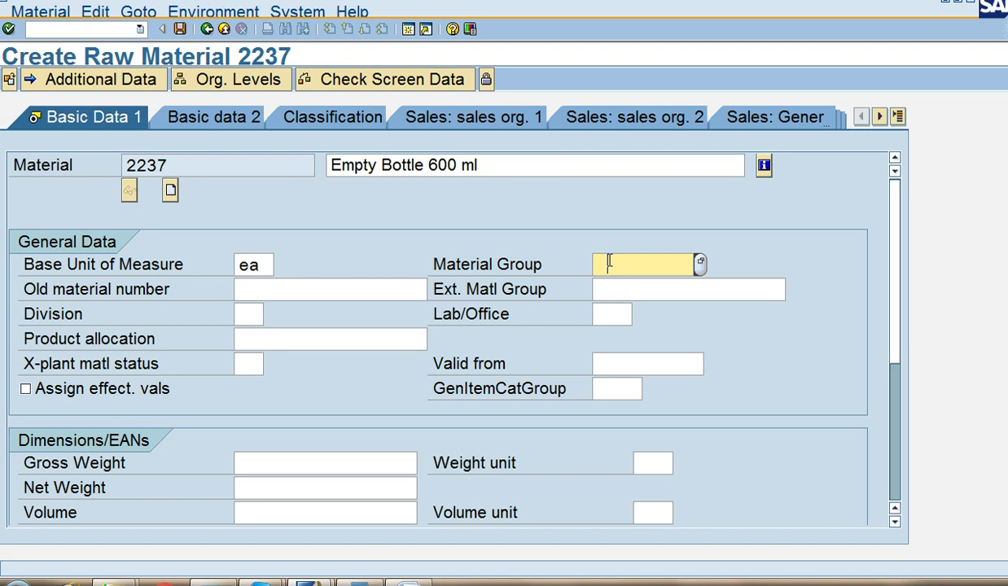
key("Down")
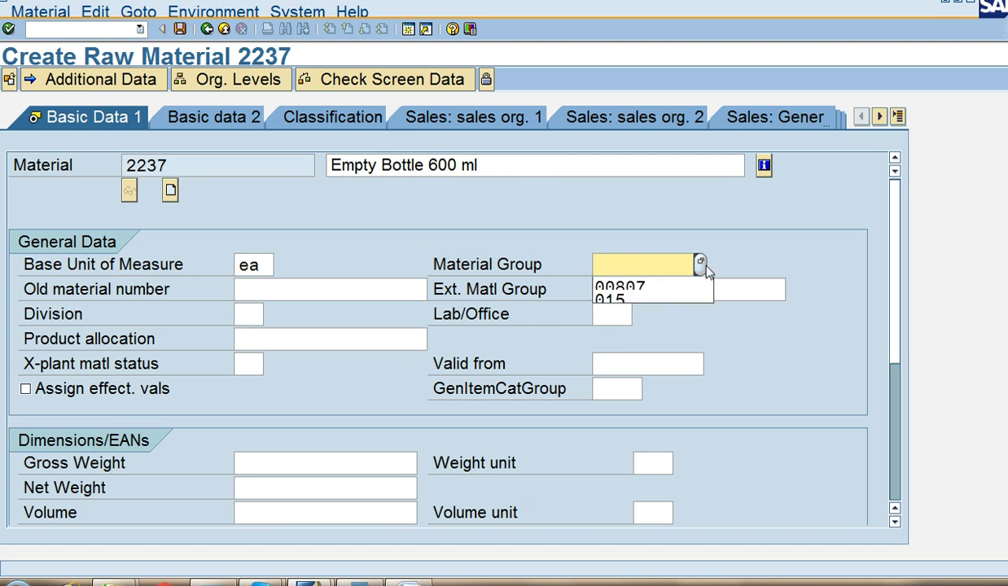
left_click(701, 264)
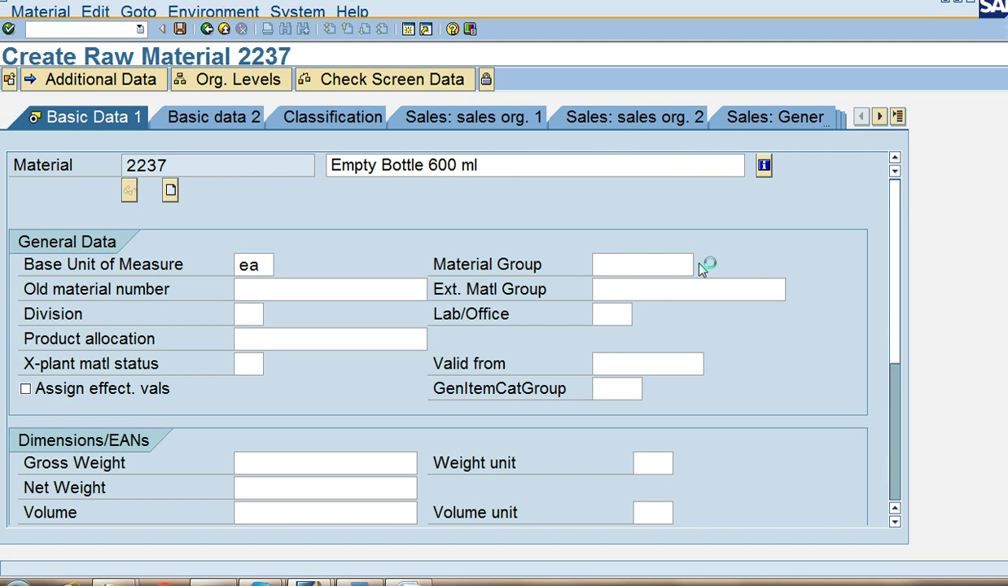
left_click(705, 265)
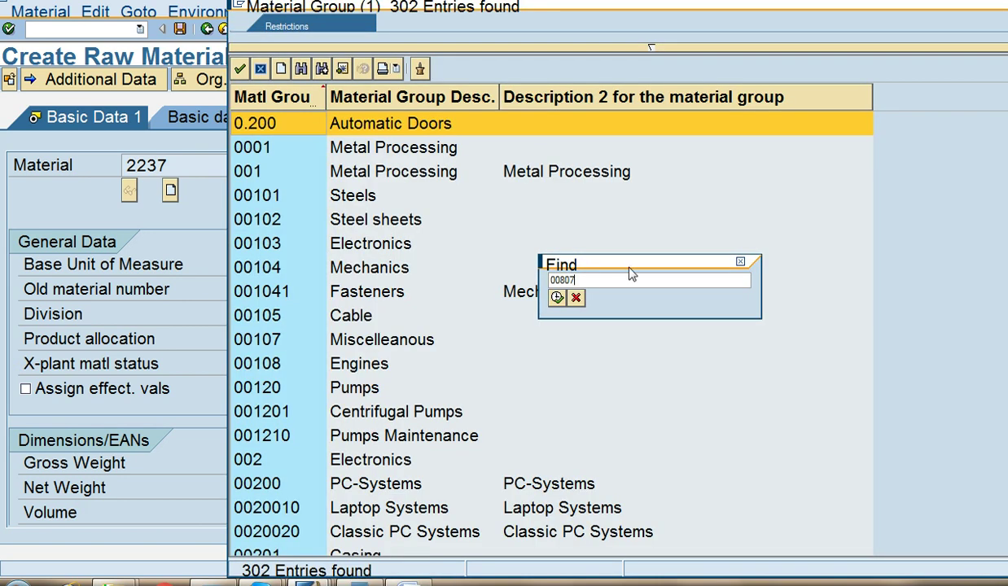
left_click(557, 298)
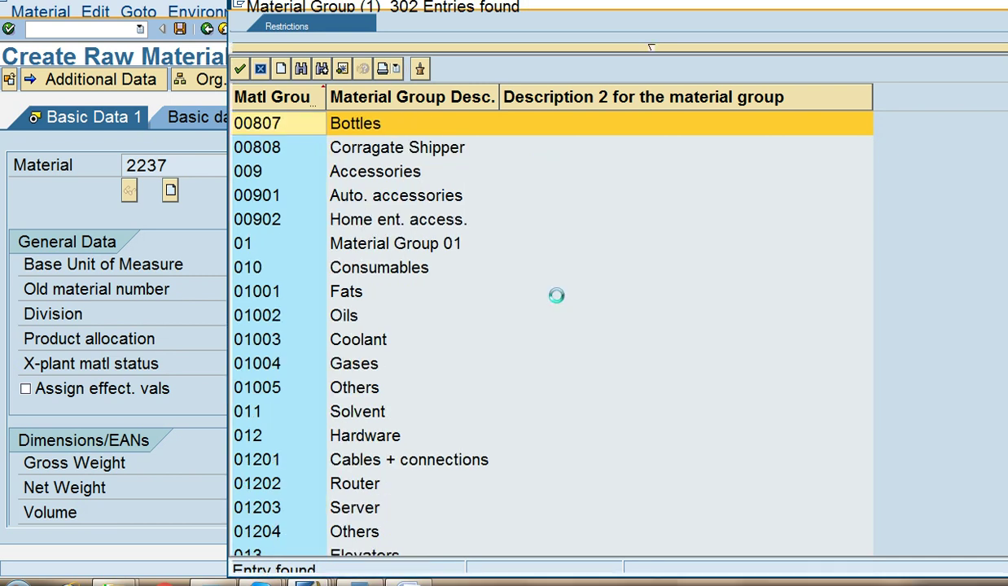
double_click(411, 132)
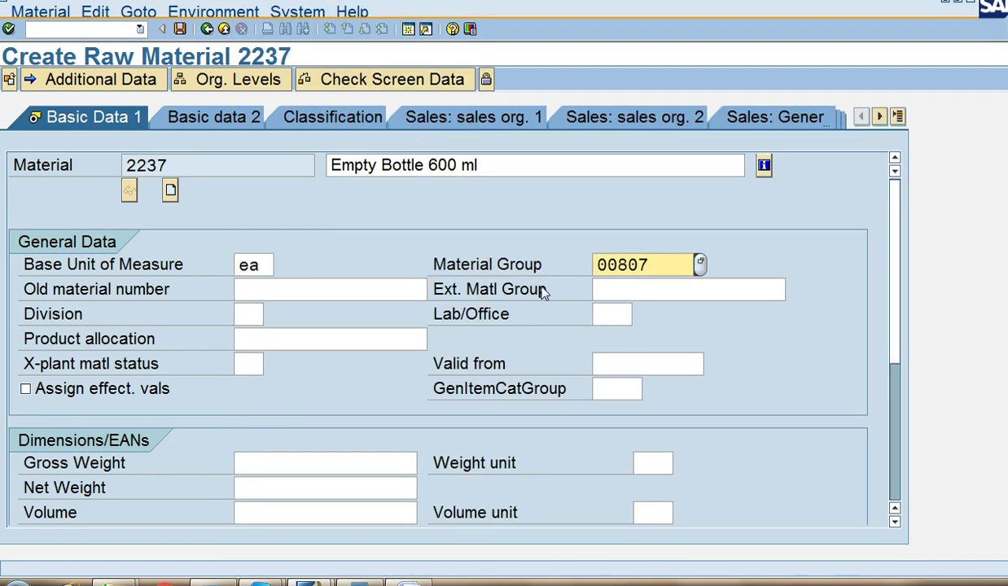
left_click(250, 313)
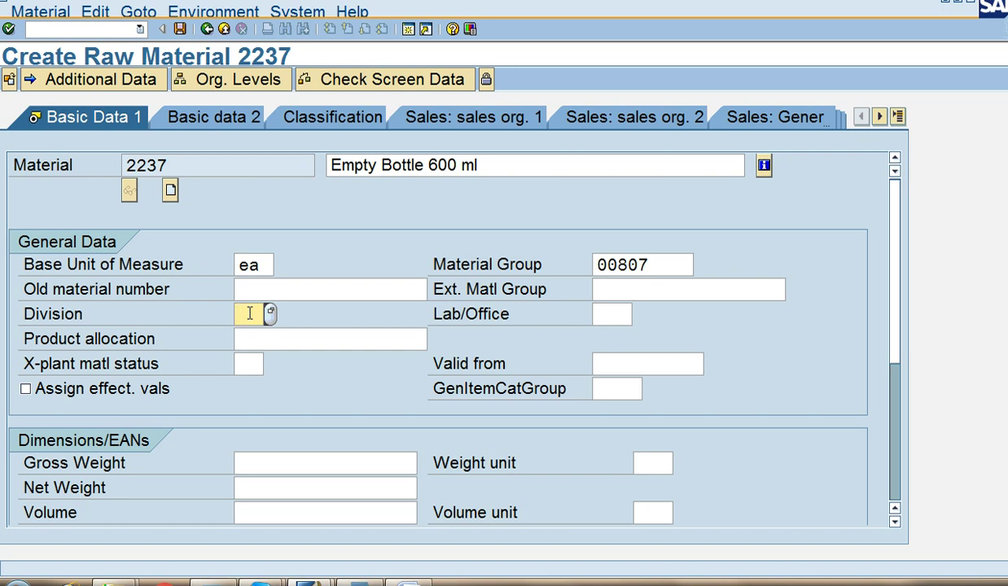
type("df")
Set the gross weight to 10, the weight unit to g and the net weight to 5
left_click(353, 466)
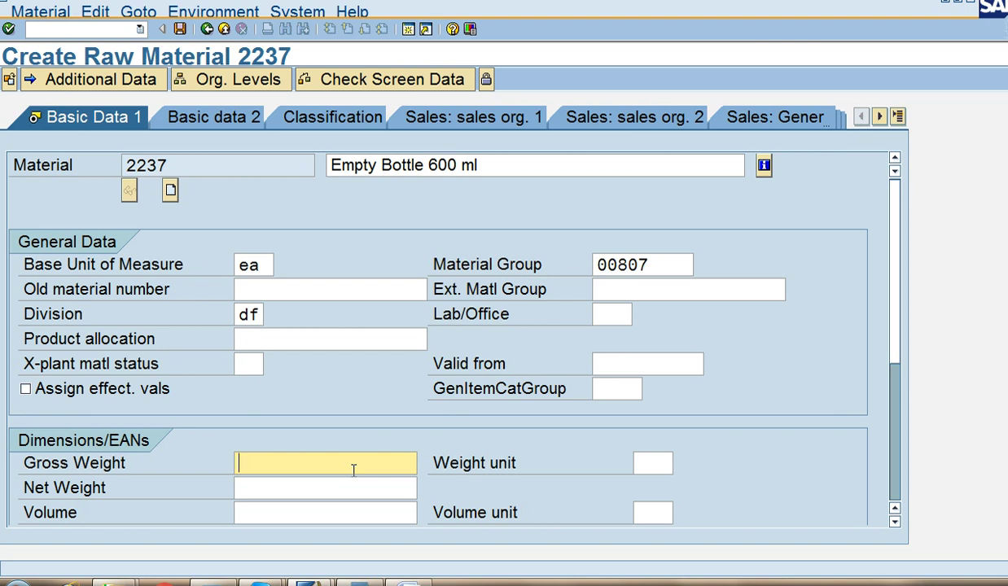
type("10")
left_click(661, 461)
type("g")
left_click(369, 486)
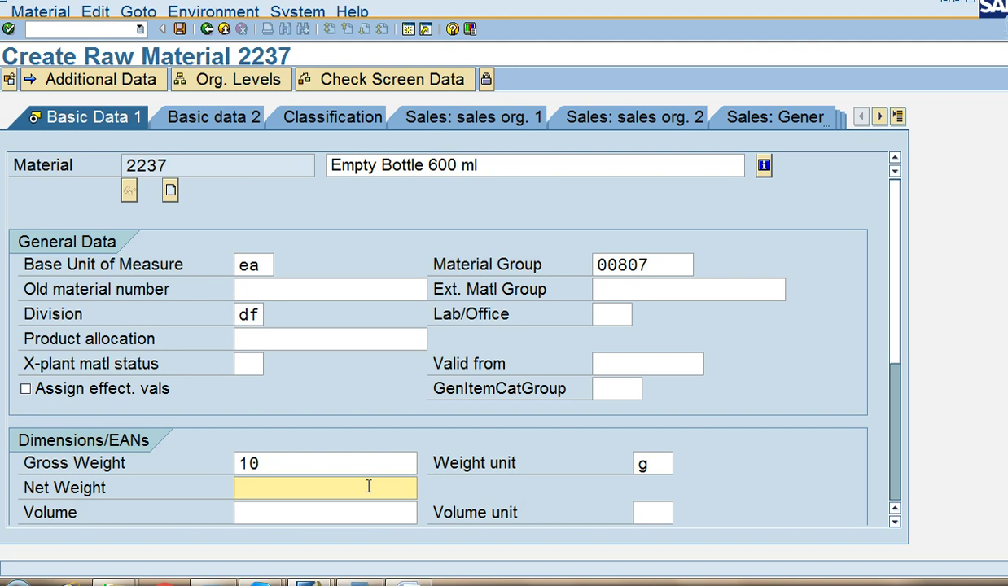
type("5")
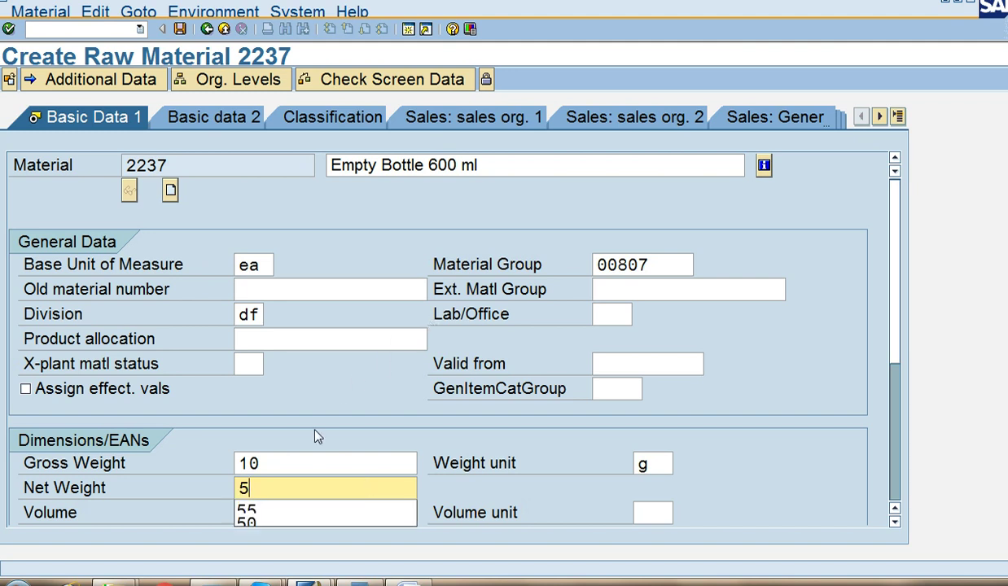
key("Escape")
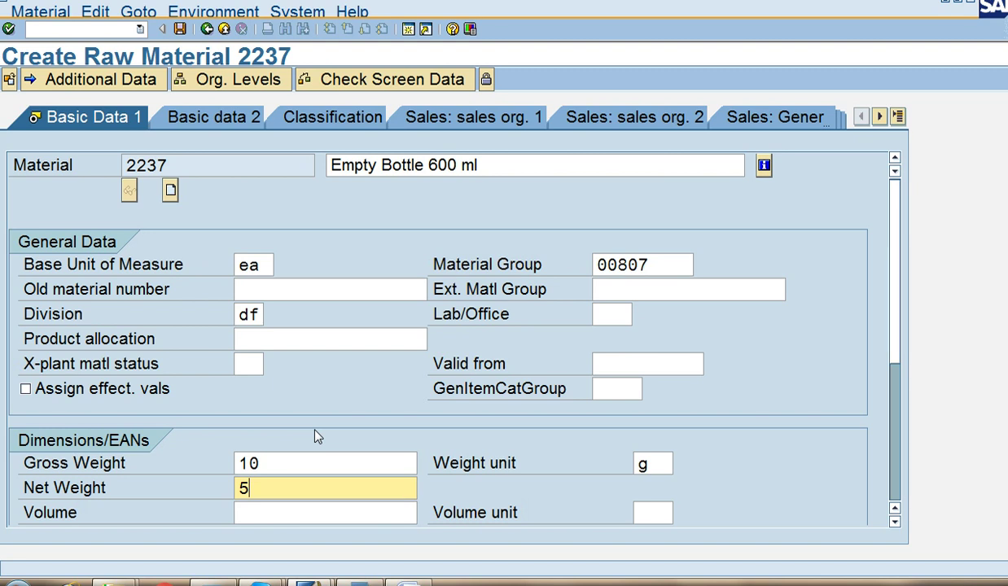